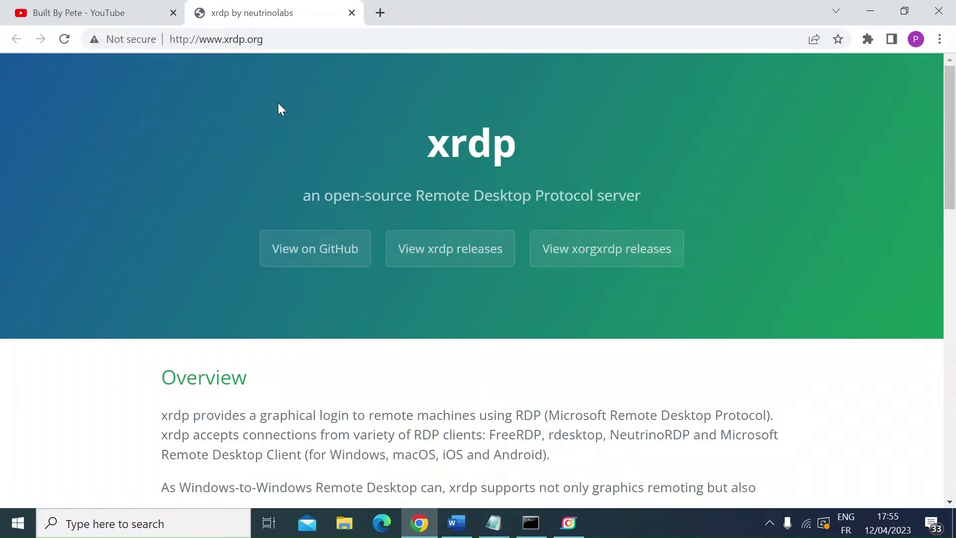
drag(431, 143, 537, 150)
click(271, 40)
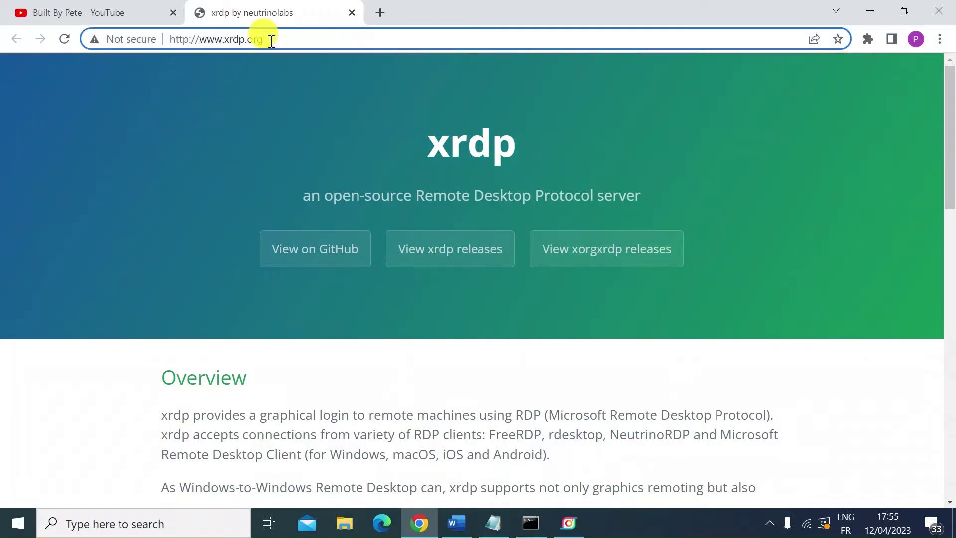
drag(271, 40, 163, 36)
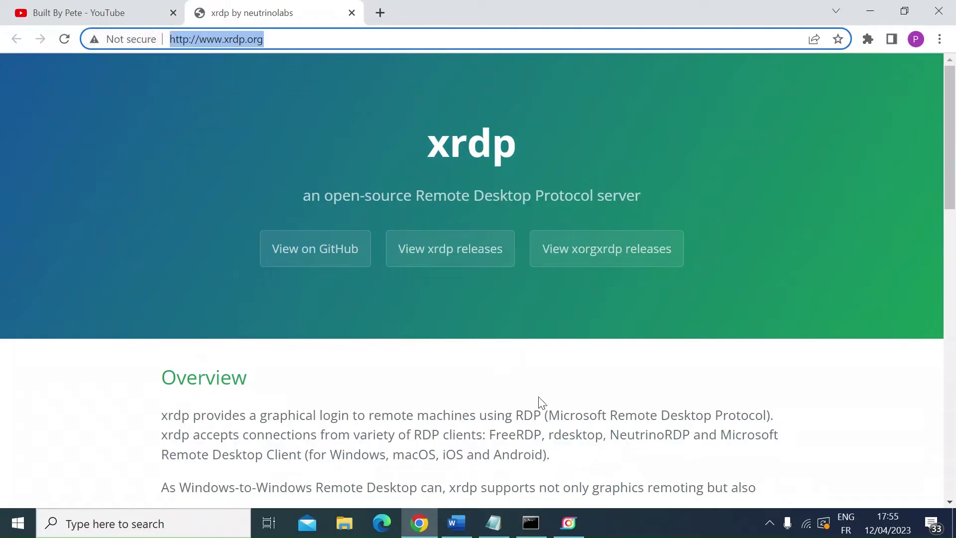
click(493, 522)
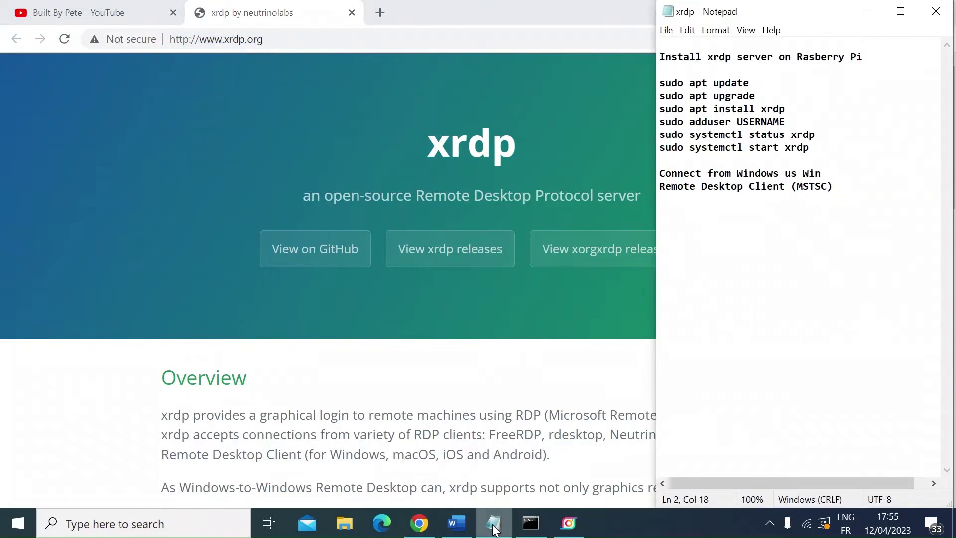
click(530, 522)
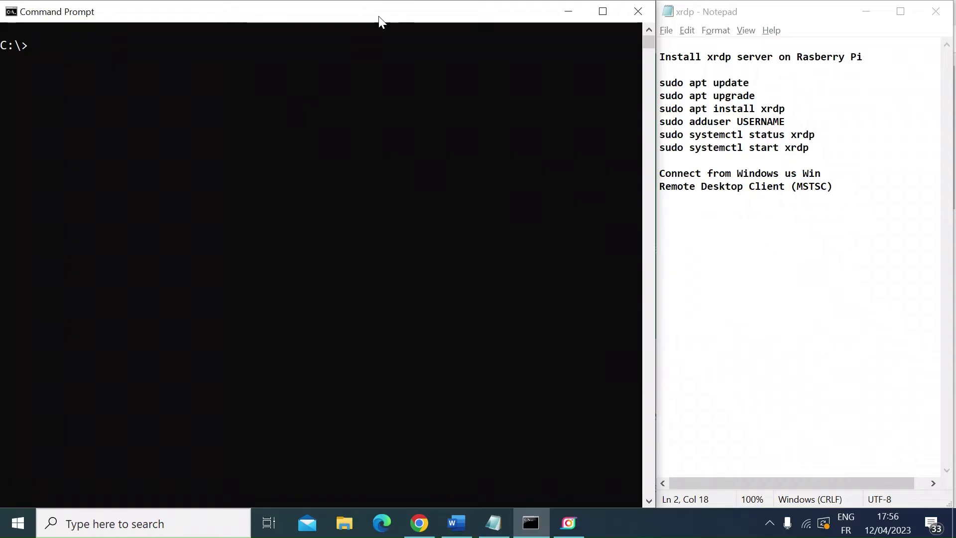
text(ssh )
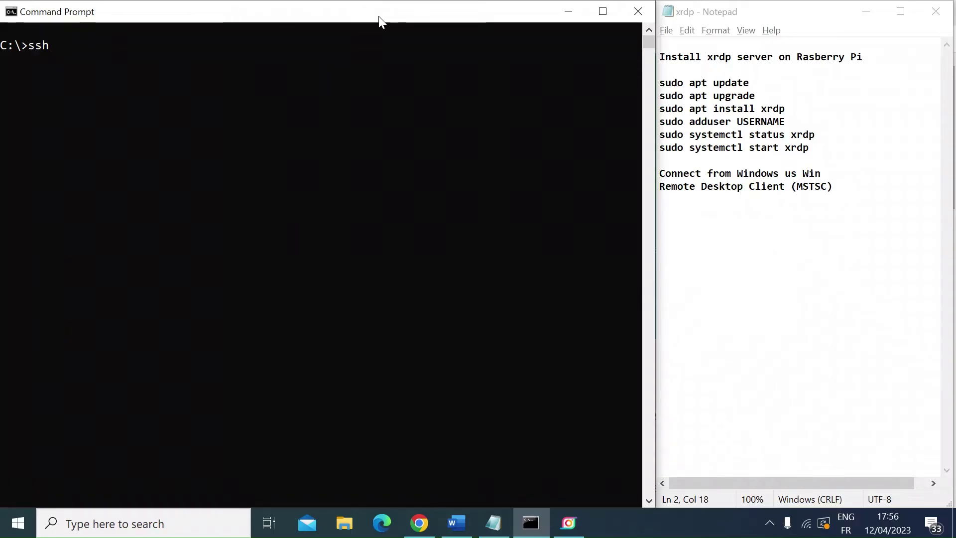
text(pi@)
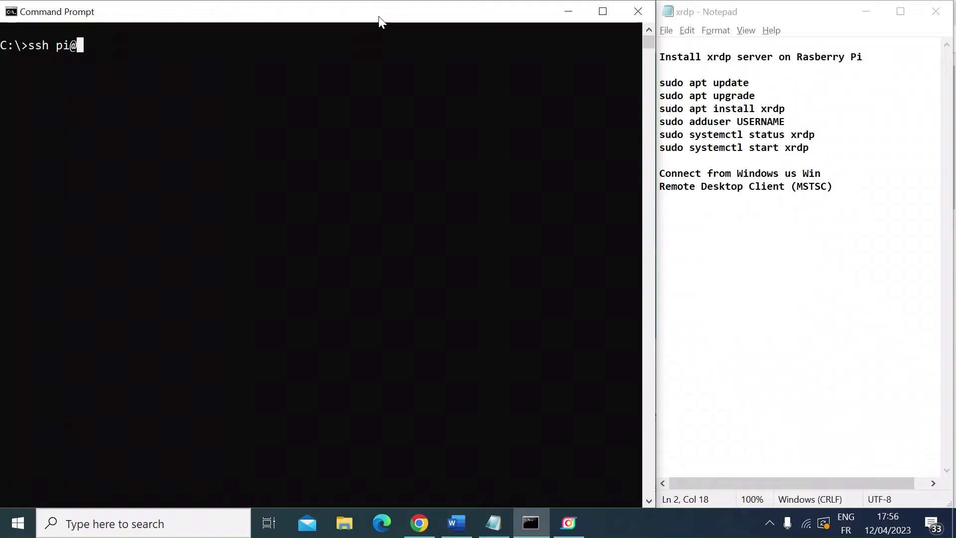
text(192.168)
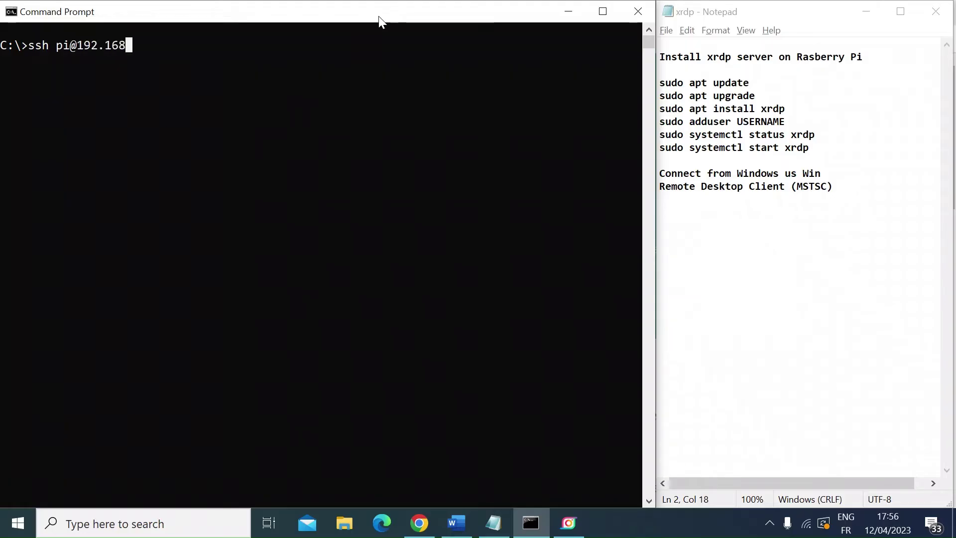
text(.1.25)
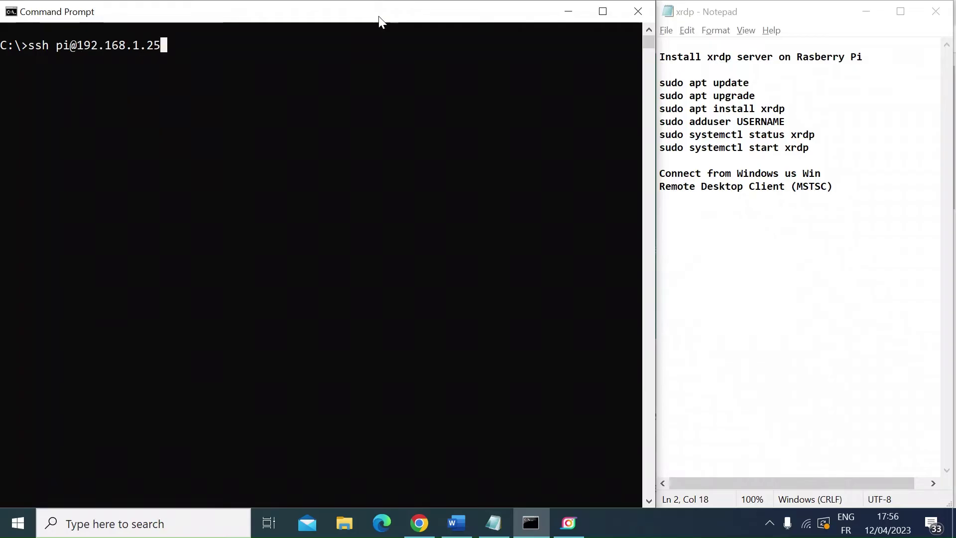
key(Return)
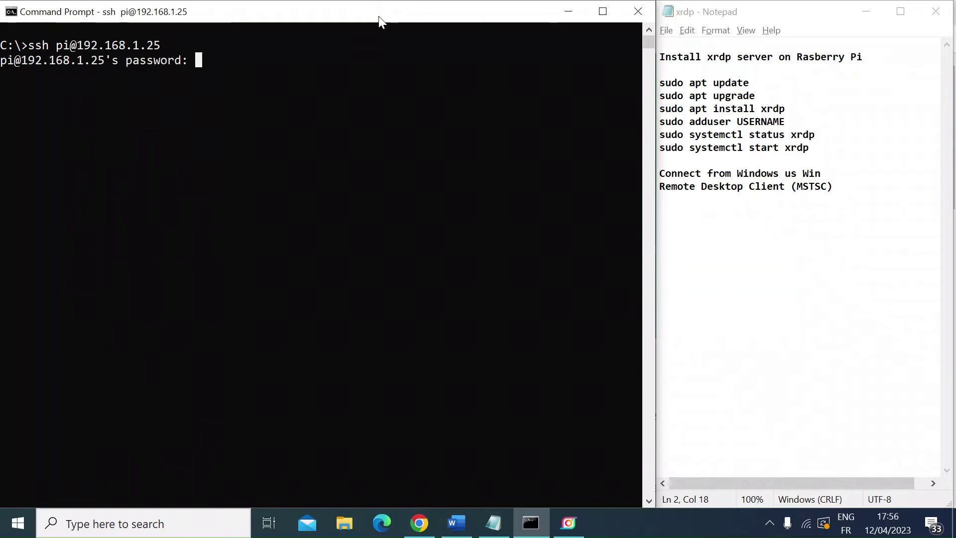
key(Return)
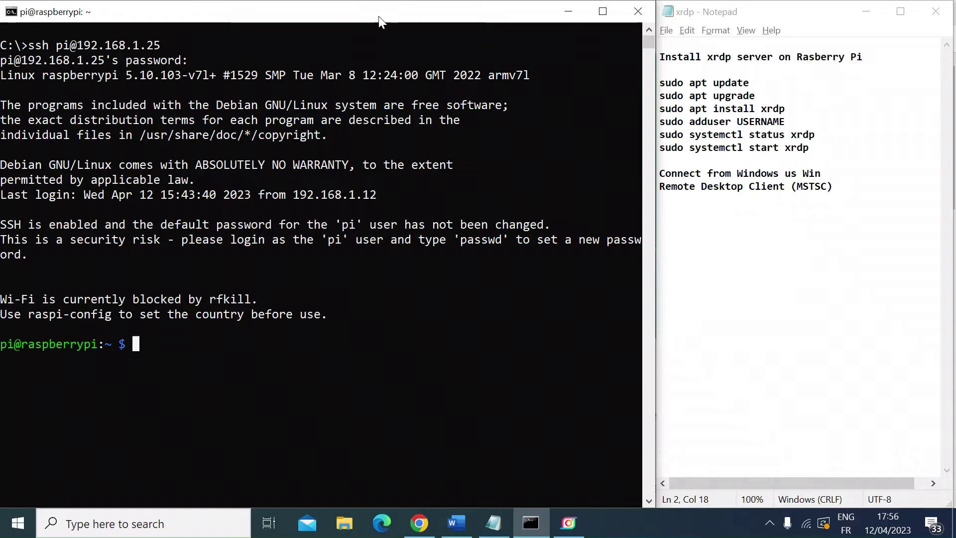
Step: Run sudo apt update, then sudo apt upgrade, confirming the upgrade with y
text(sudo)
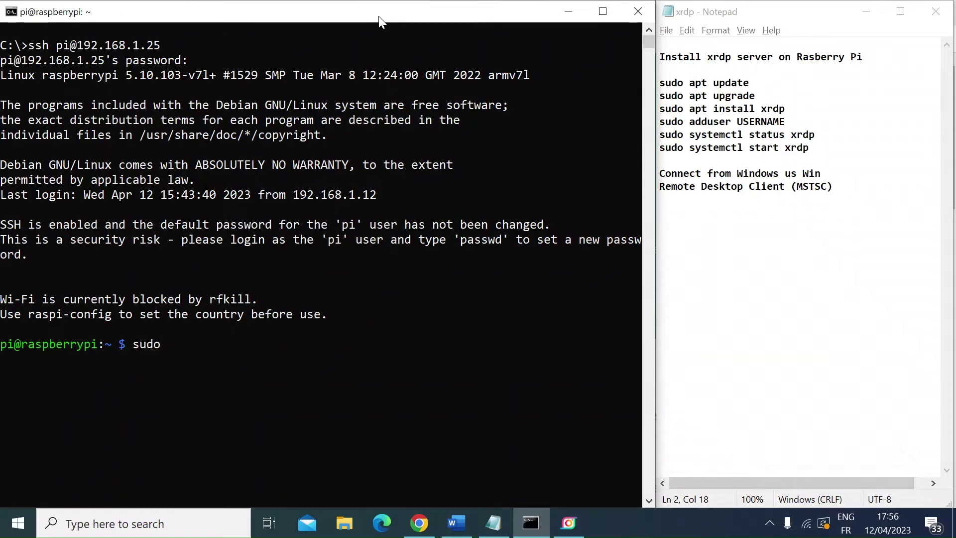
text( apt update)
key(Return)
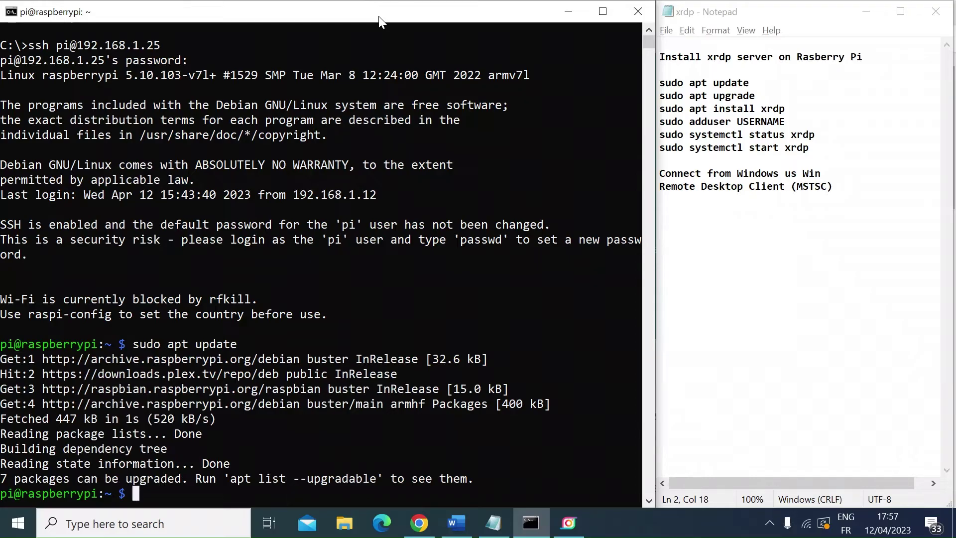
key(Up)
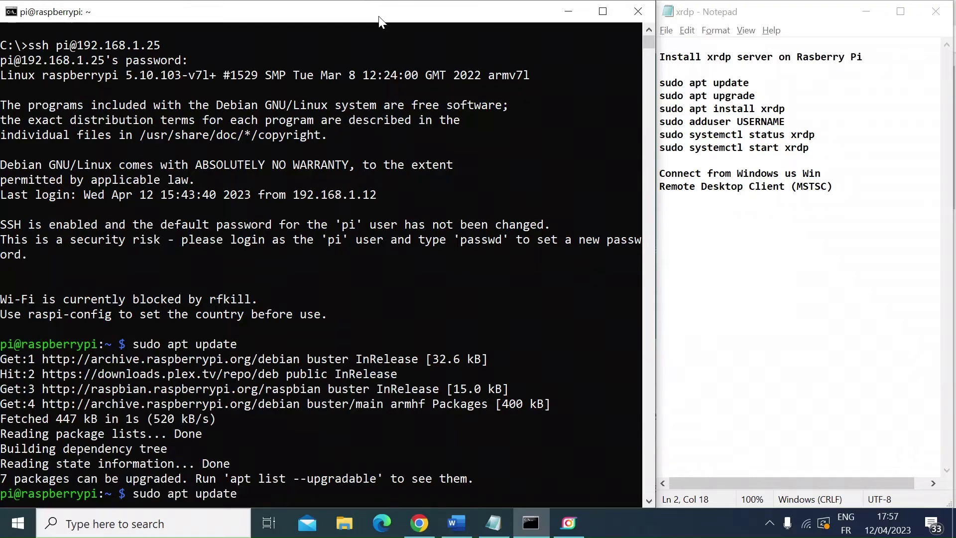
key(BackSpace)
key(BackSpace)
key(BackSpace)
key(BackSpace)
text(grade)
key(Return)
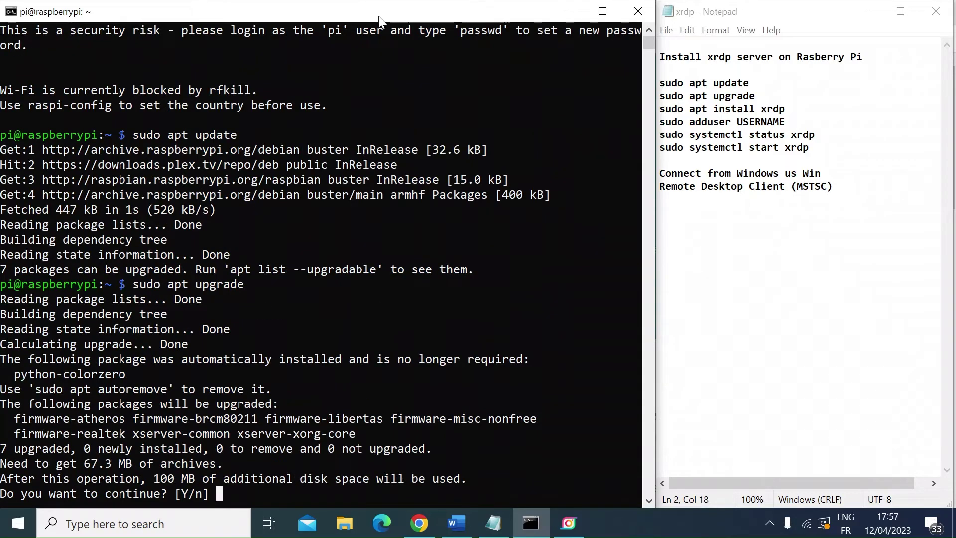
text(y)
key(Return)
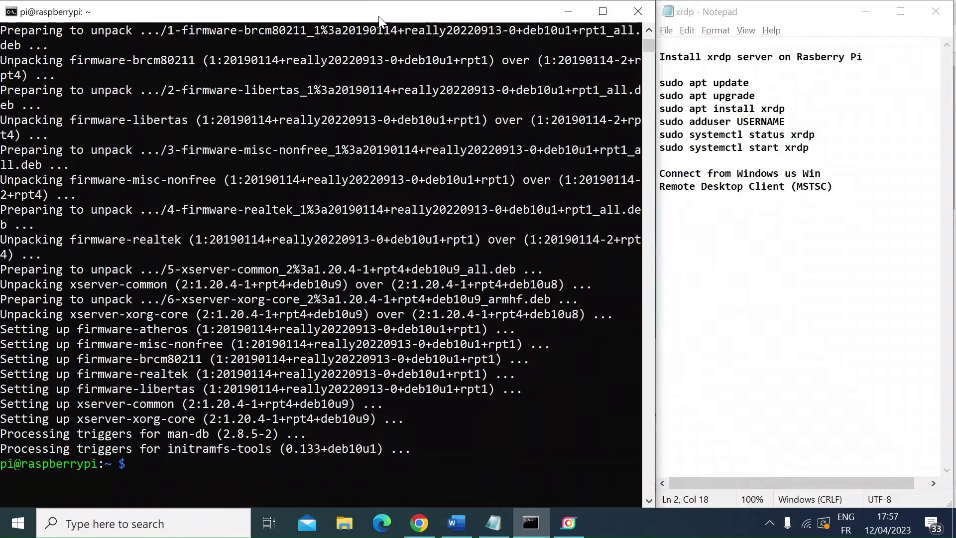
Step: Install xrdp with sudo apt install xrdp, answering y to include its dependencies
text(sudoo apt install )
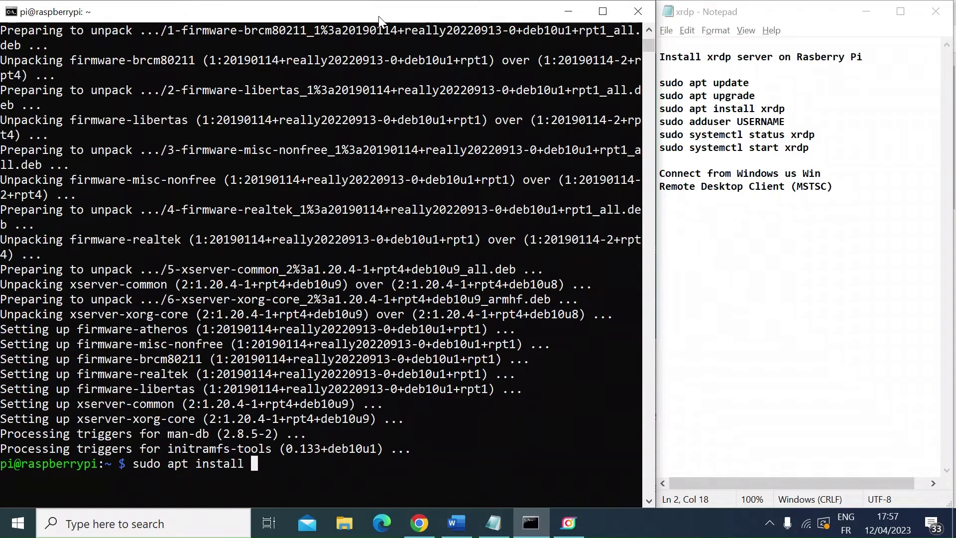
text(xrdp)
key(Return)
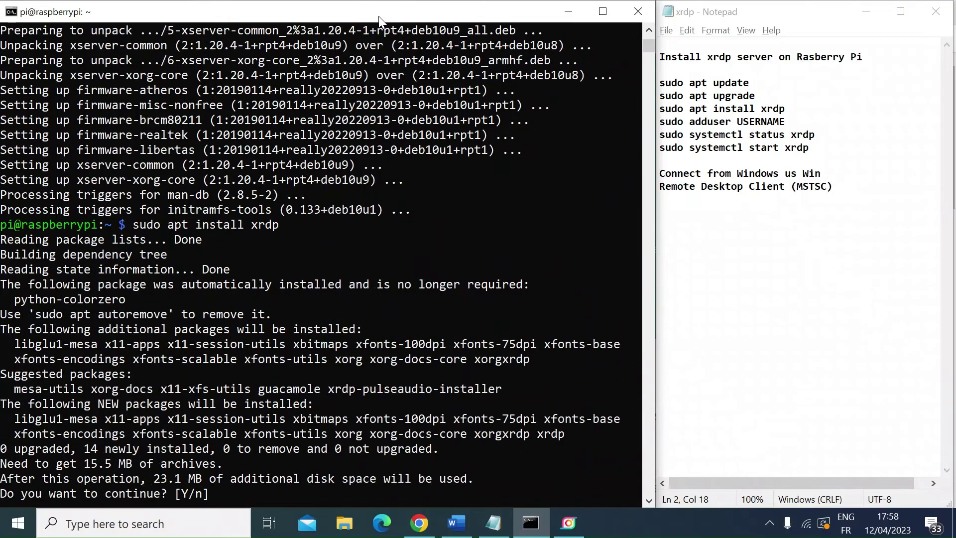
text(y)
key(Return)
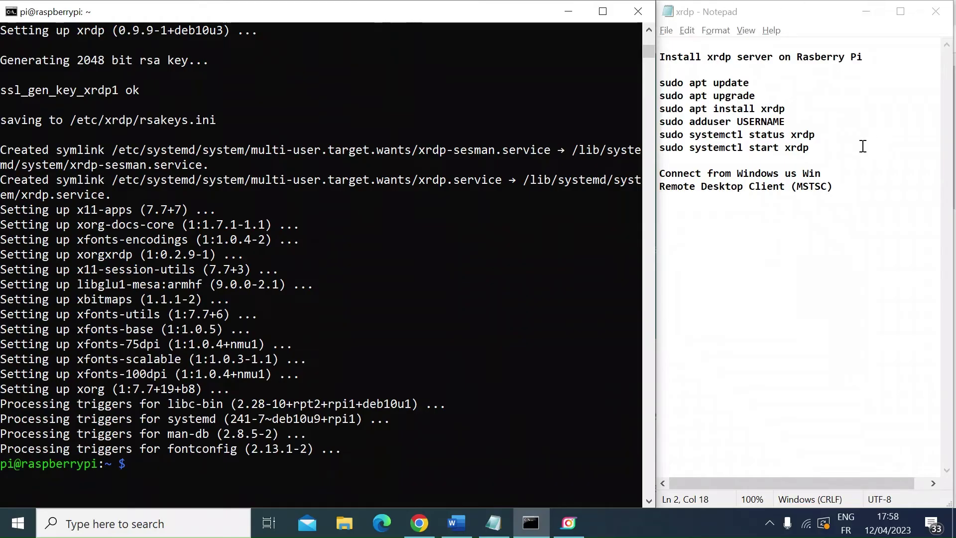
Step: Copy 'sudo systemctl status xrdp' from the notes, then paste and run it in the SSH terminal
drag(830, 137, 660, 134)
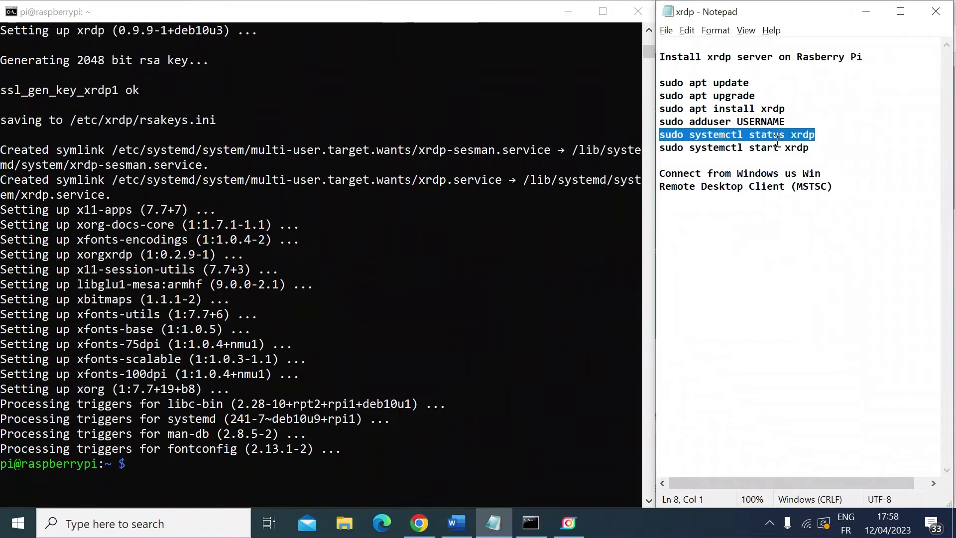
drag(823, 149, 658, 148)
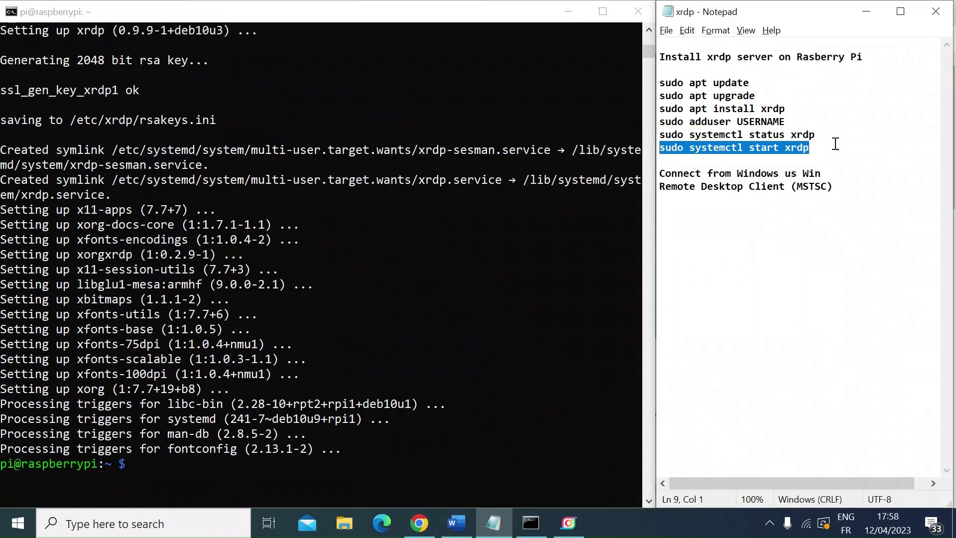
click(814, 133)
drag(811, 135, 661, 134)
key(ctrl+c)
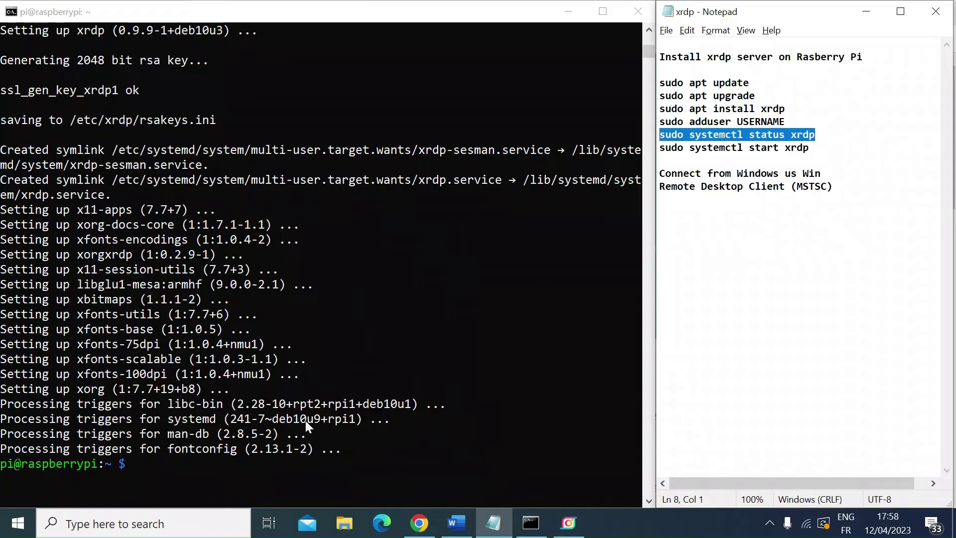
click(161, 461)
right_click(162, 462)
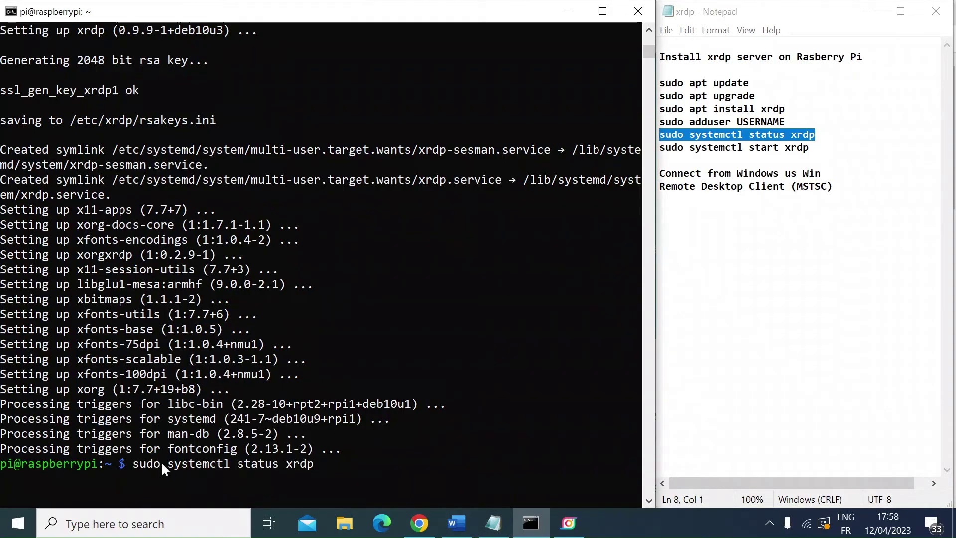
key(Return)
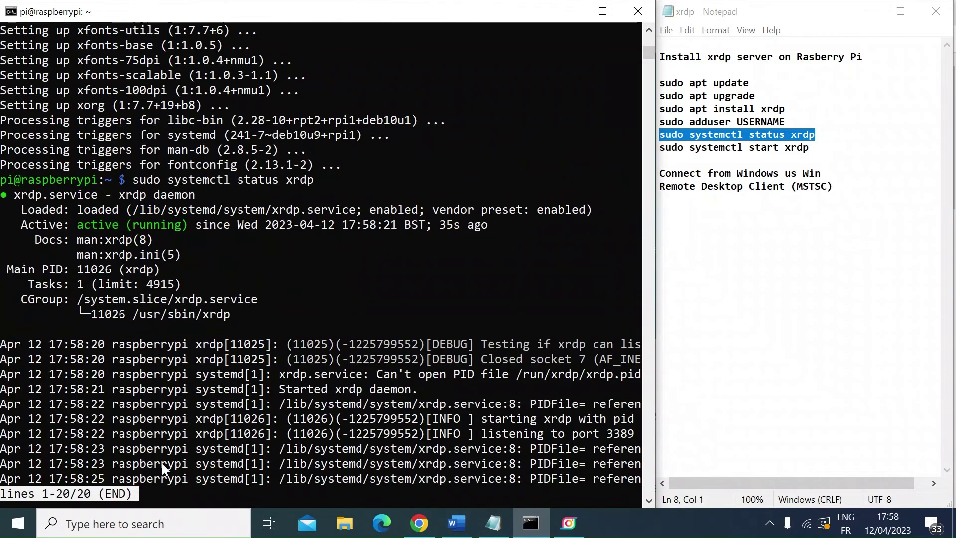
key(Right)
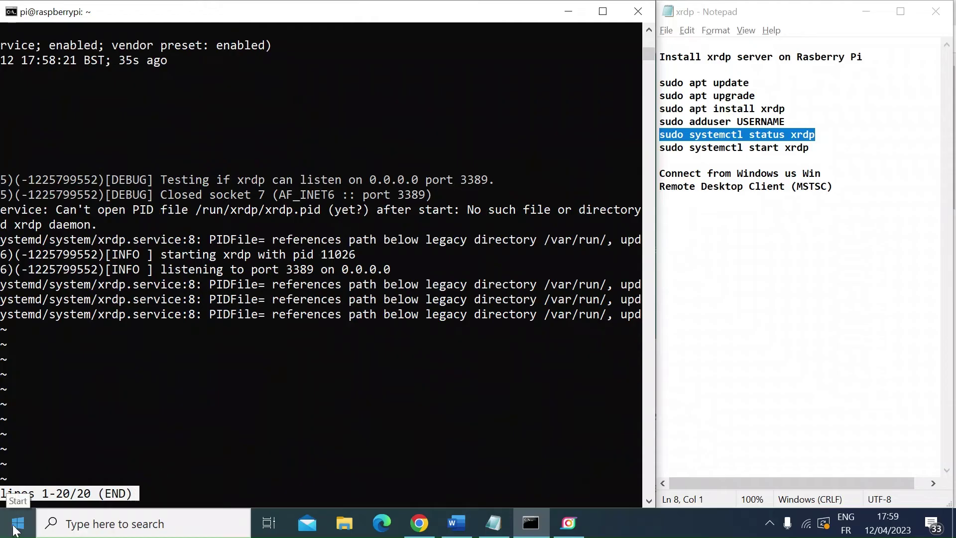
Step: Launch Remote Desktop Connection from a Start search for 'desk'
click(15, 529)
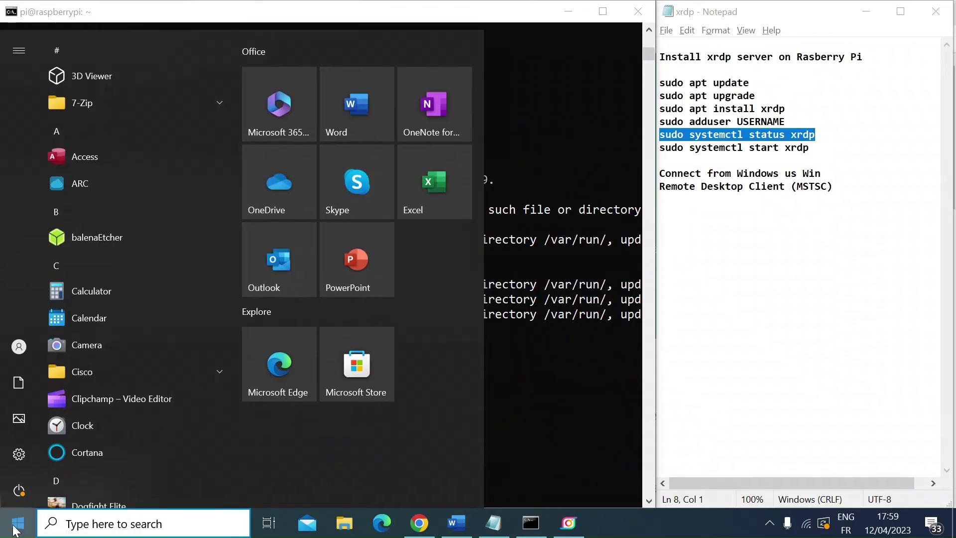
text(desk)
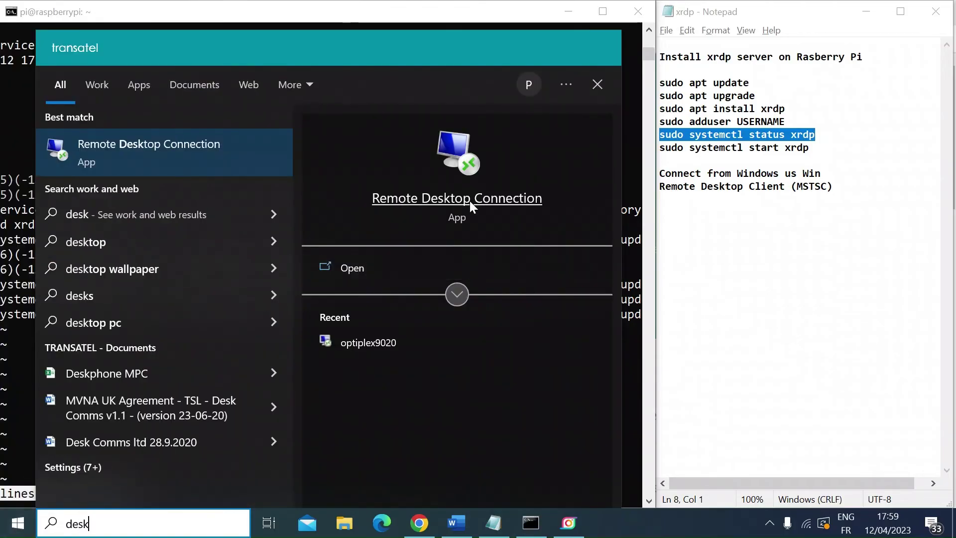
click(470, 201)
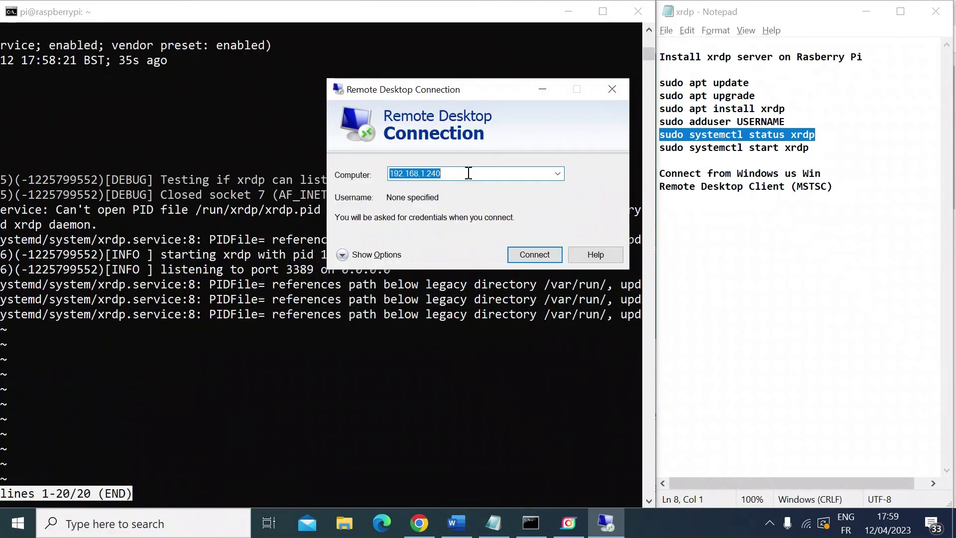
drag(479, 92, 428, 53)
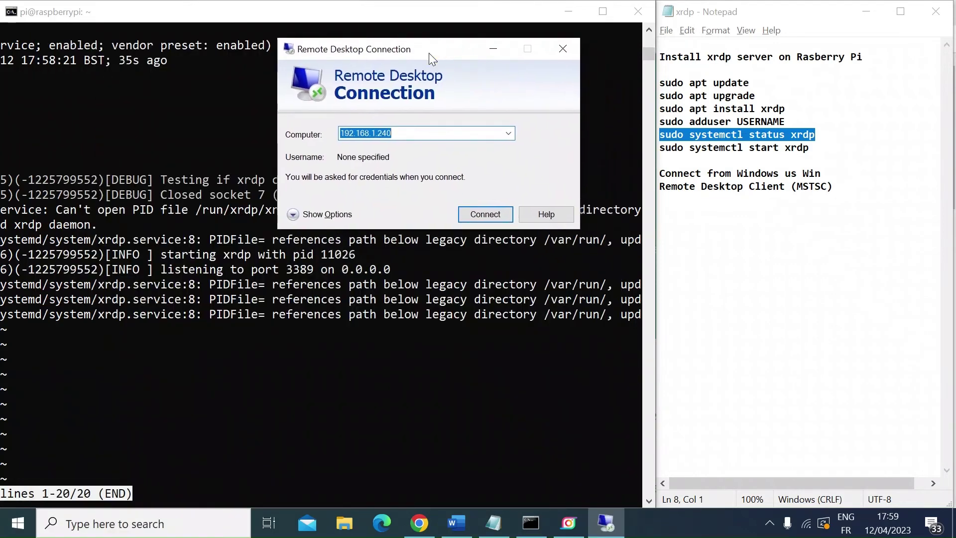
Step: Connect to 192.168.1.25, accepting the unverified identity without asking again
click(401, 137)
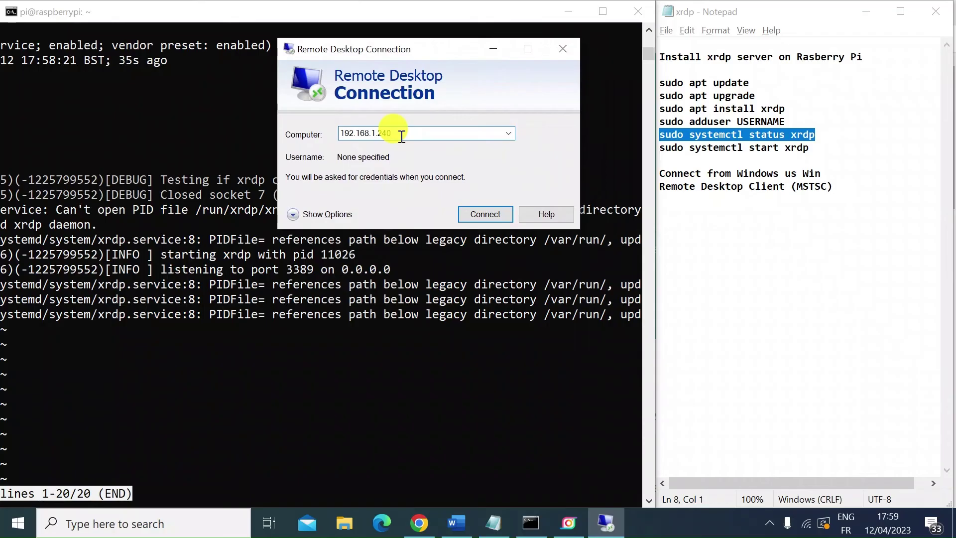
key(BackSpace)
key(BackSpace)
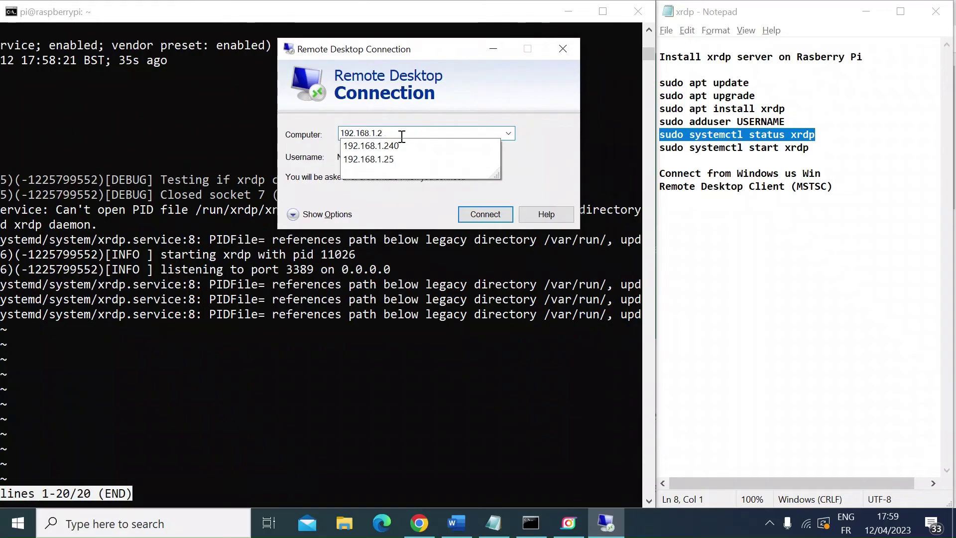
text(5)
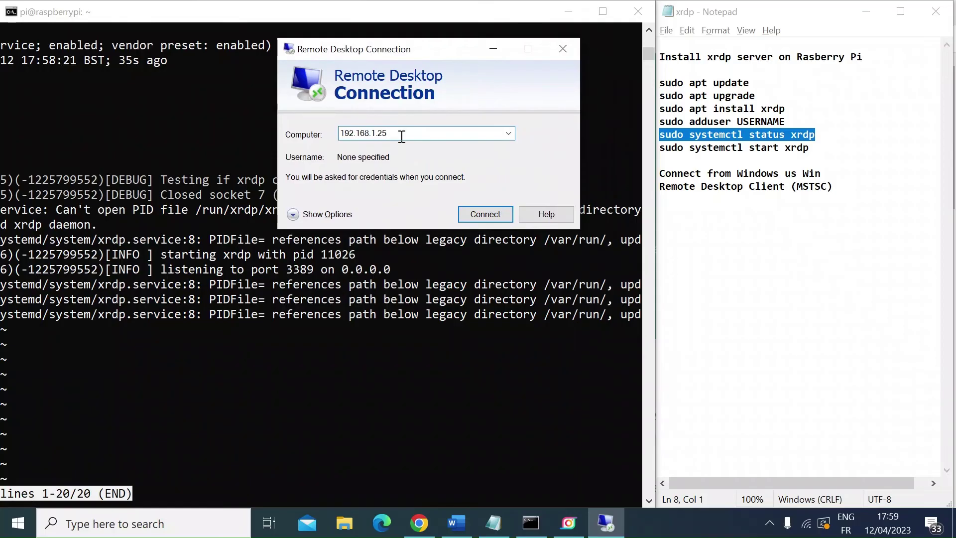
click(486, 215)
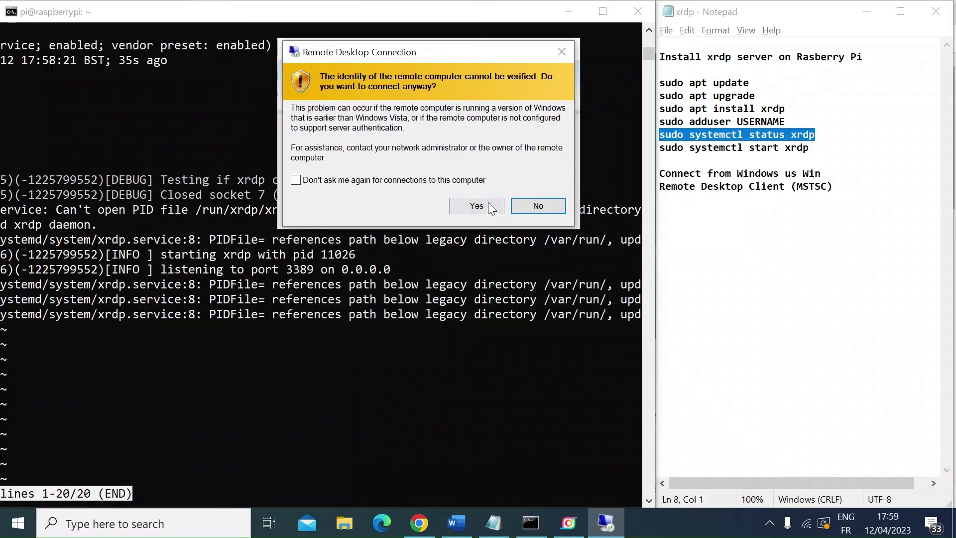
click(327, 180)
click(474, 205)
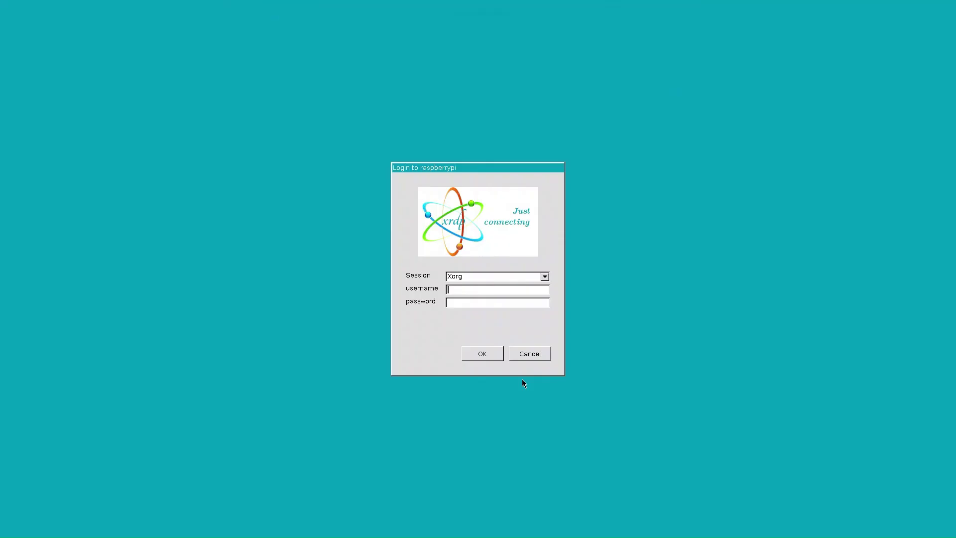
Step: Enter the Pi's login credentials, then dismiss the SSH password warning and the welcome setup
text(pi*********)
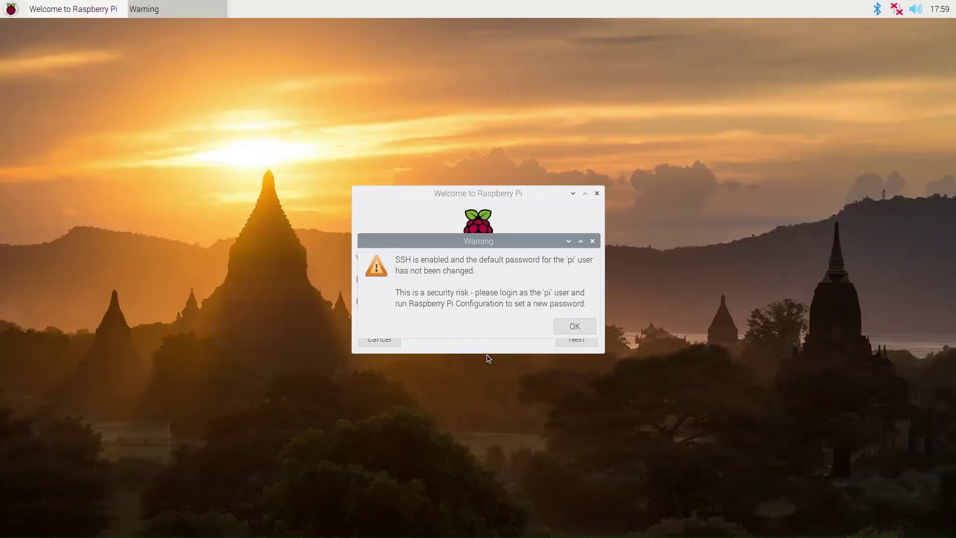
click(569, 327)
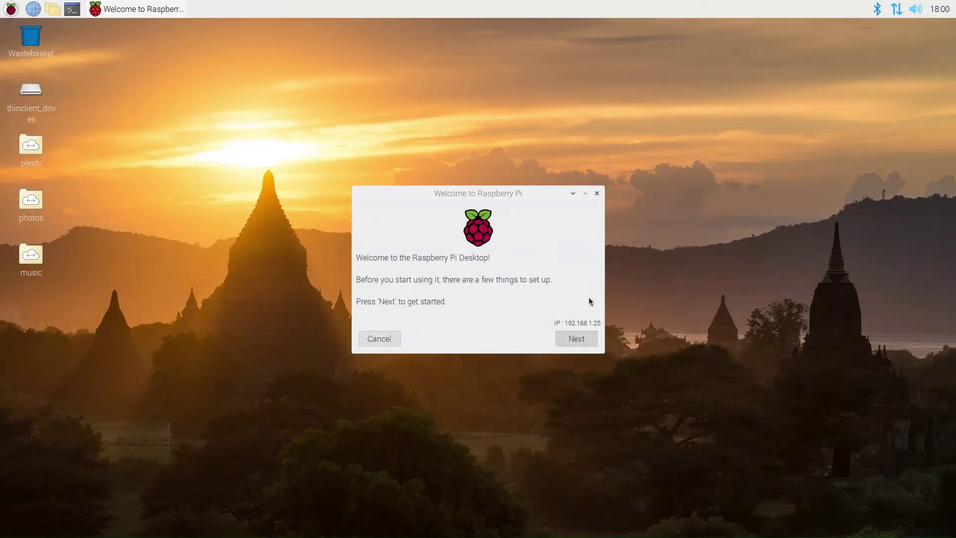
click(597, 194)
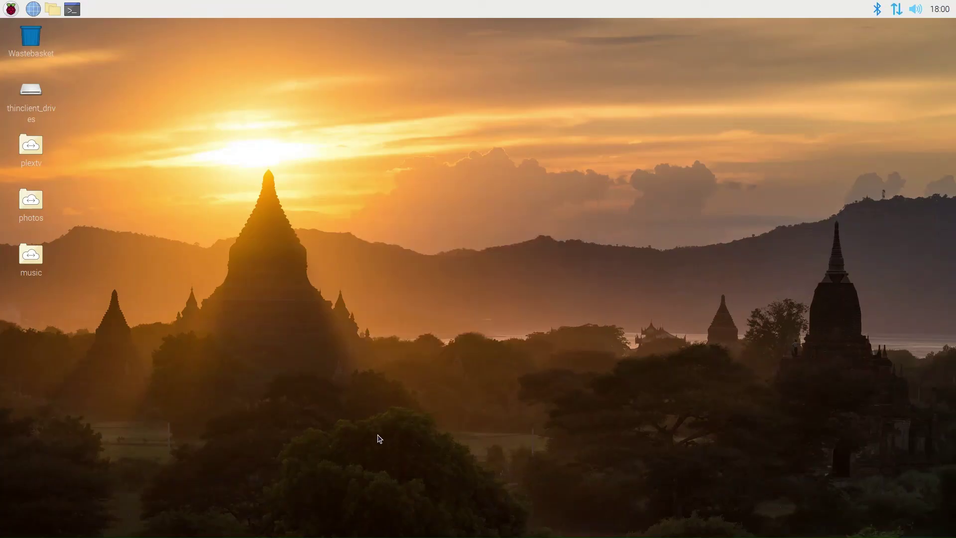